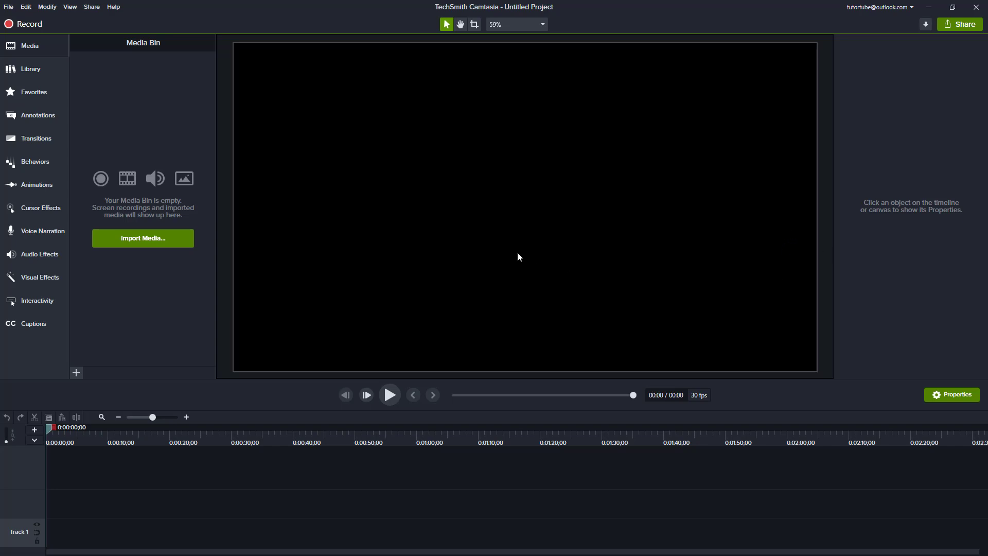
- Drag a white ABC Text Rectangle callout from the Callouts library onto the canvas
click(70, 7)
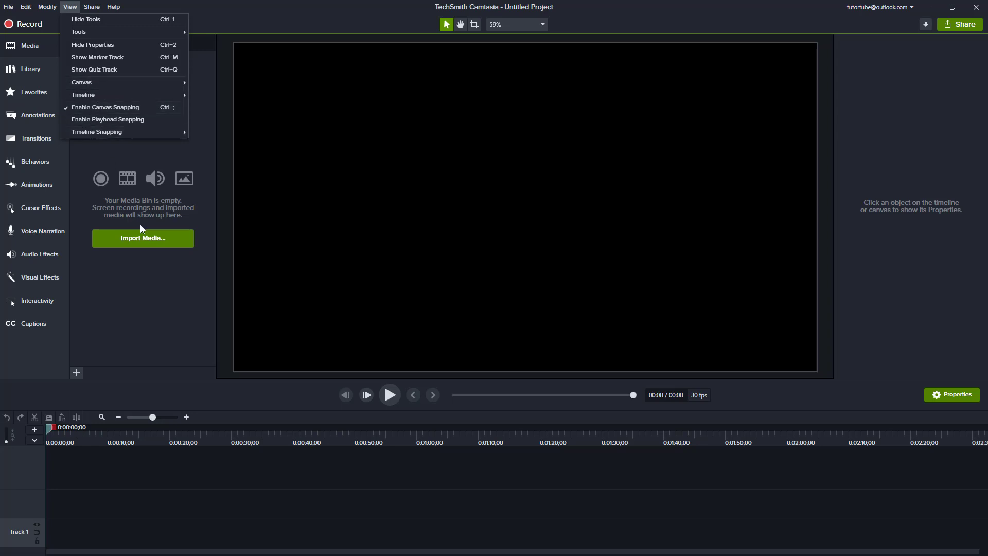
click(179, 143)
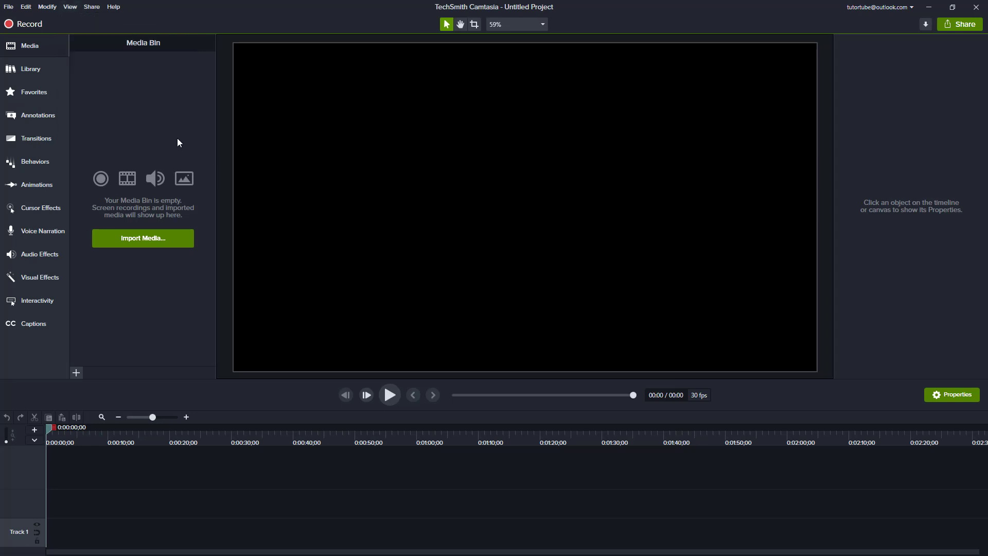
click(34, 116)
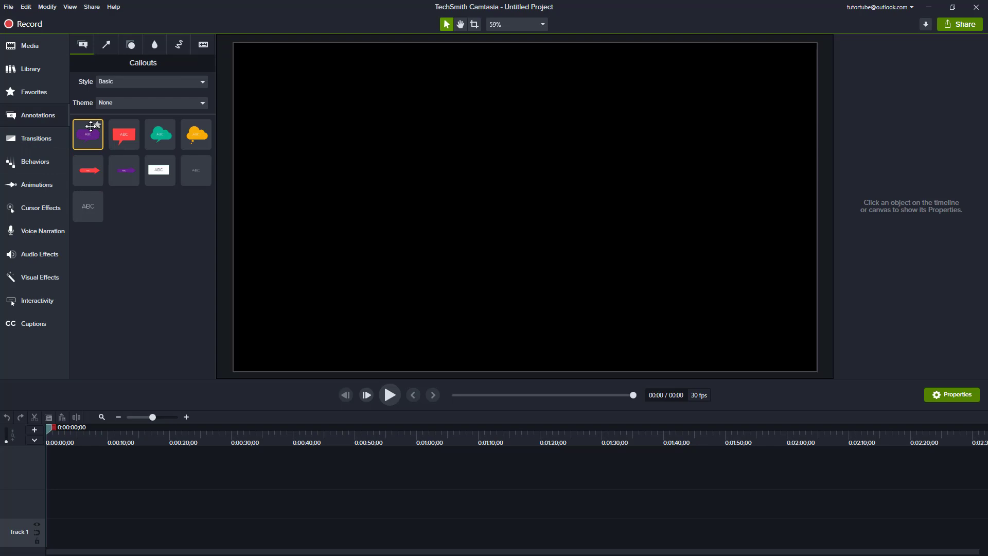
drag(158, 170, 353, 187)
- Turn off canvas snapping and move the ABC callout up and right
click(70, 6)
click(119, 107)
mouse_move(343, 212)
mouse_down()
mouse_move(399, 179)
mouse_move(369, 268)
mouse_move(341, 231)
mouse_up()
click(92, 7)
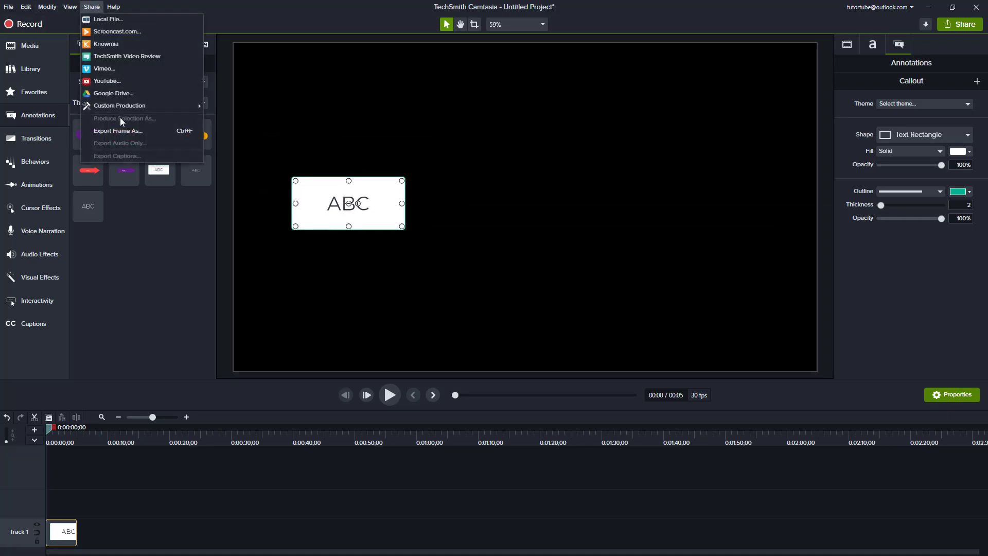
- Re-enable canvas snapping, centre the first callout, and add callouts at middle-right and bottom-left
mouse_move(70, 7)
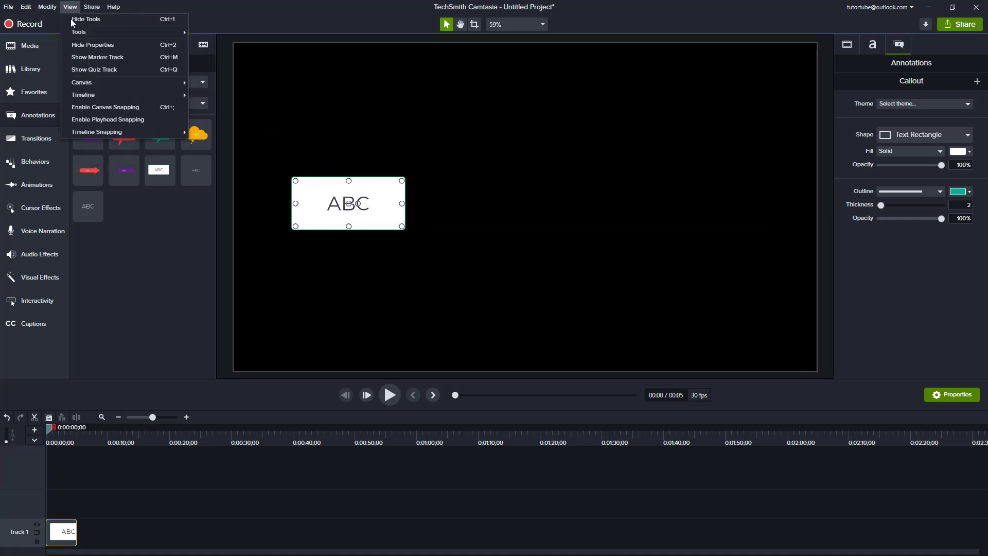
click(103, 112)
drag(385, 205, 557, 197)
drag(158, 170, 709, 211)
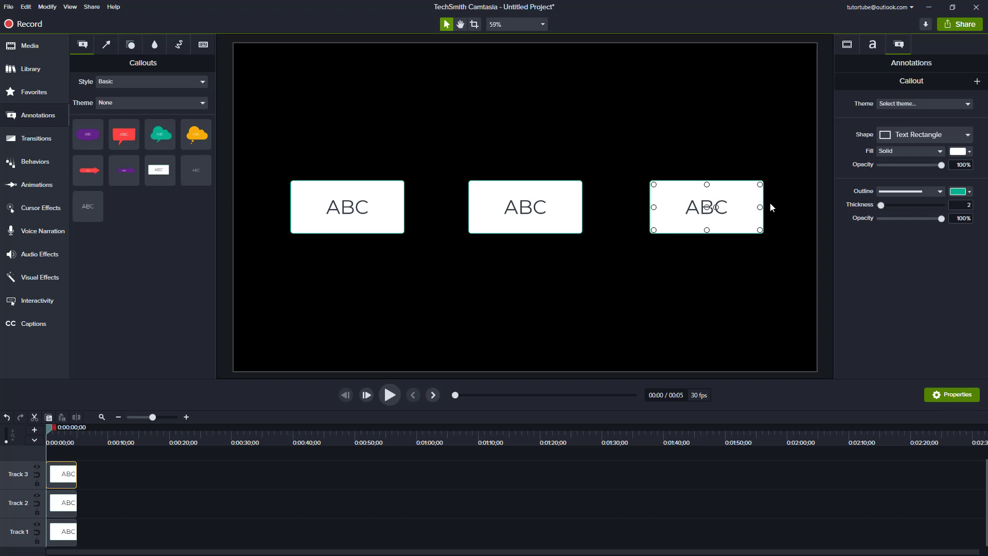
drag(159, 170, 348, 303)
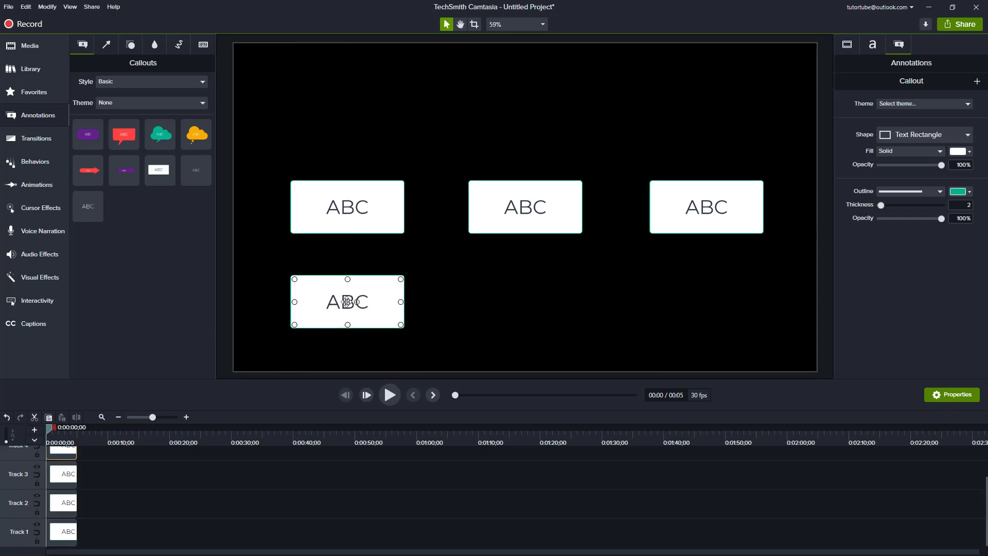
- Add five more ABC callouts at top-left, top-middle, bottom-middle, top-right and bottom-right
drag(163, 177, 349, 114)
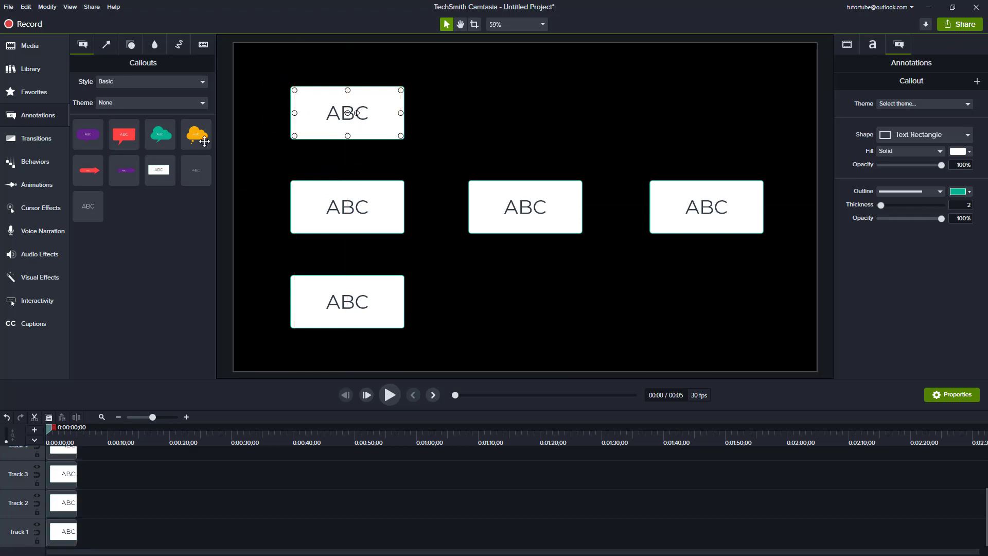
drag(158, 170, 526, 112)
drag(160, 170, 540, 308)
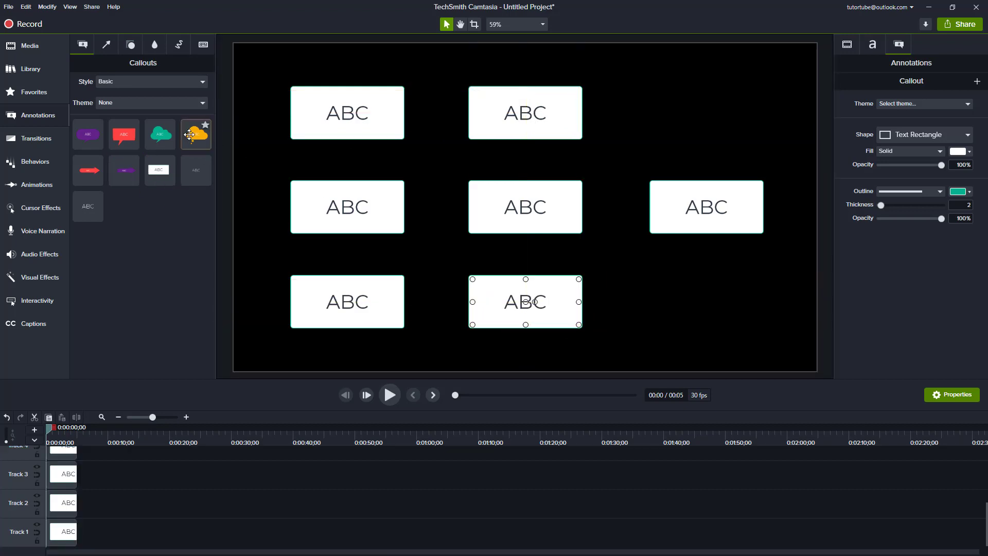
drag(160, 170, 710, 118)
drag(160, 170, 709, 306)
- Compare the top-middle, top-right and centre callouts' X/Y, then drag the top-right callout to bottom-right
click(742, 131)
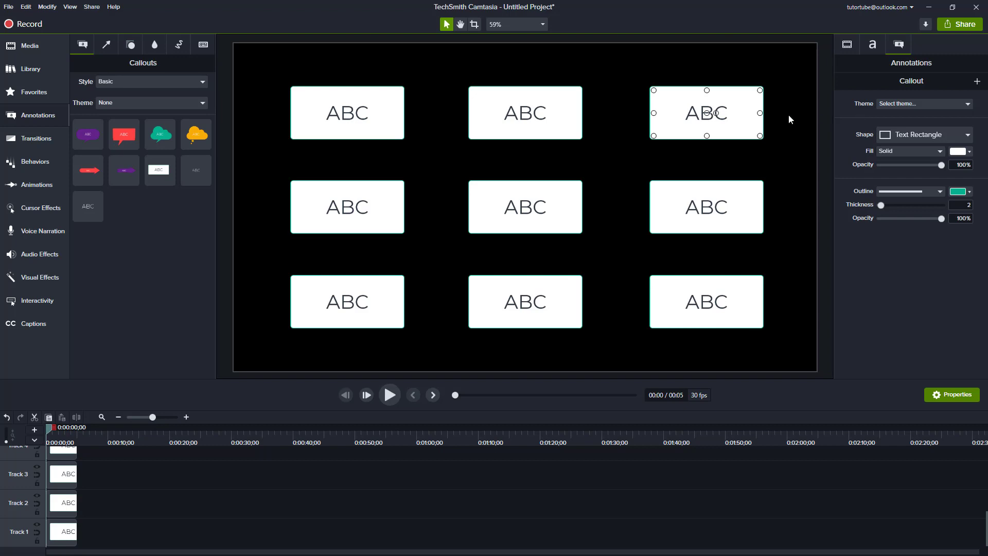
click(846, 45)
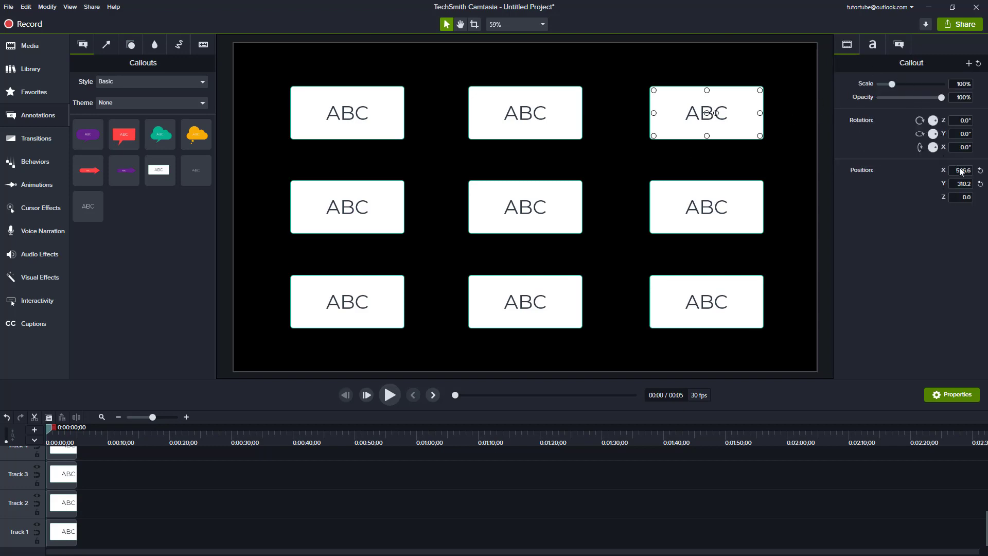
click(480, 113)
click(760, 133)
click(547, 206)
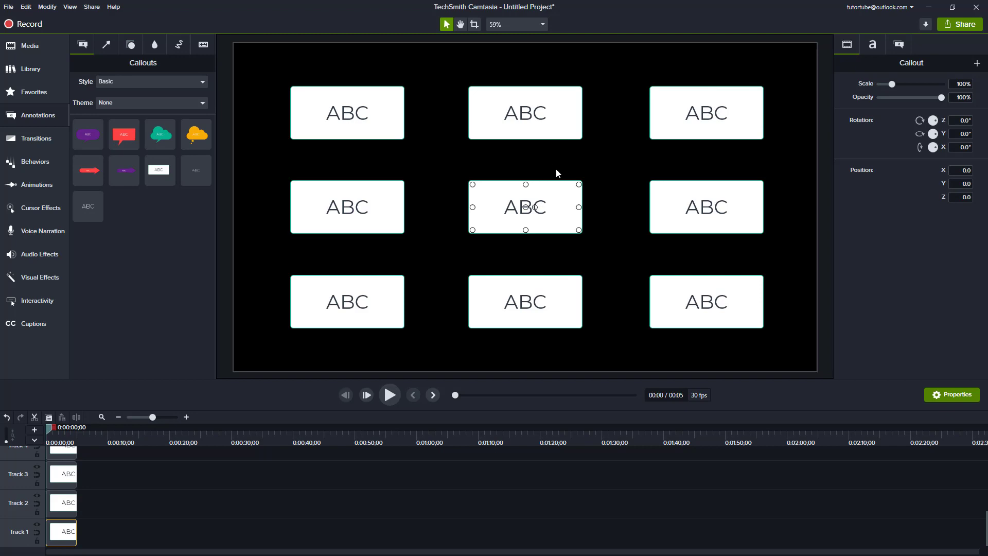
drag(723, 122, 511, 294)
- Delete five callouts: two corners, the top-middle, bottom-middle and left ones
click(386, 289)
key(Delete)
click(389, 130)
key(Delete)
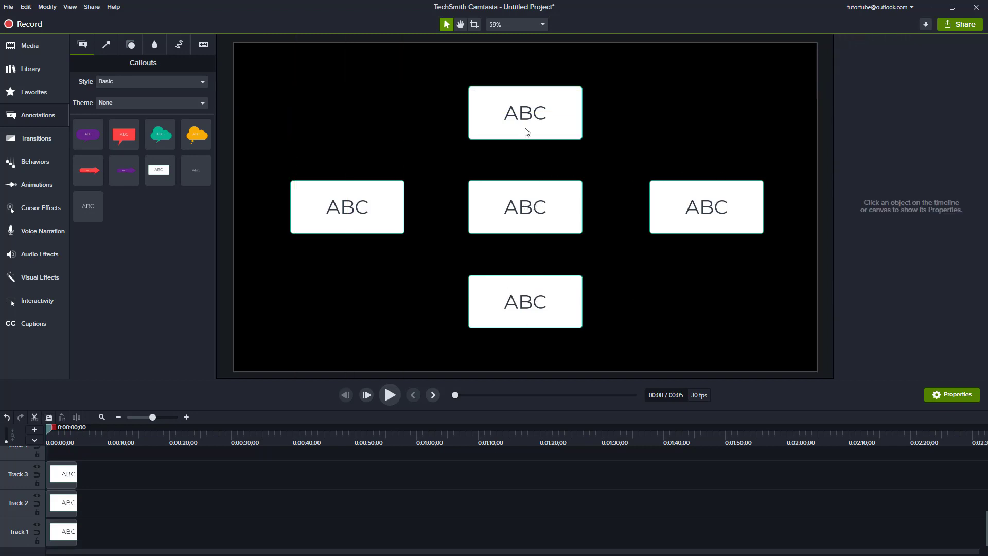
click(525, 132)
key(Delete)
click(535, 302)
key(Delete)
click(341, 226)
key(Delete)
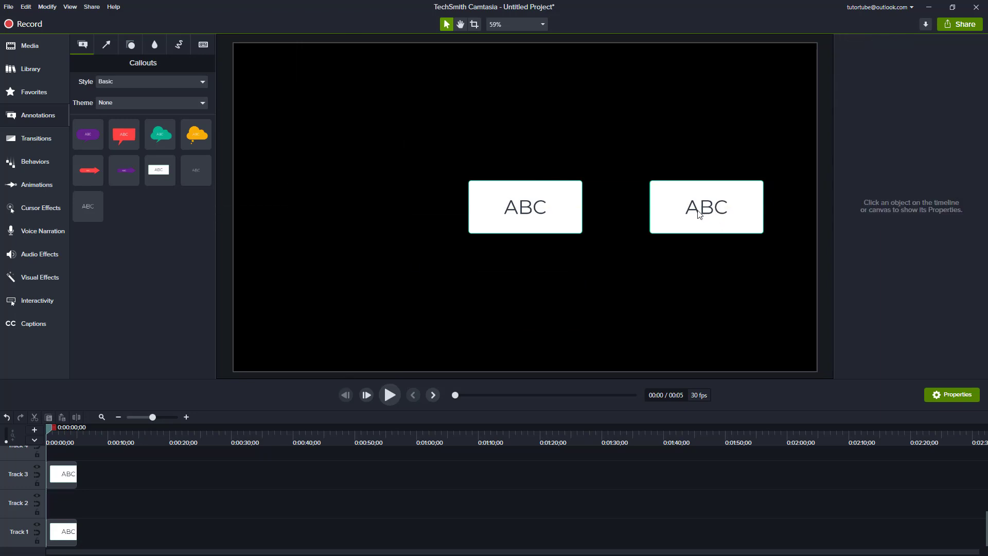
- Set the right callout's Position X to 570.0 beside the centre callout
click(537, 206)
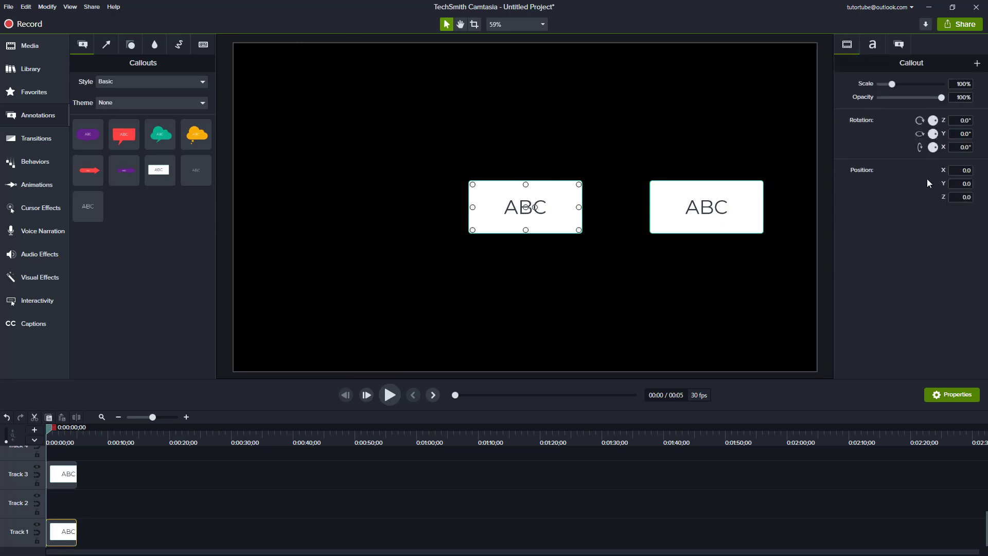
mouse_move(705, 208)
mouse_down()
mouse_move(686, 206)
mouse_move(697, 207)
mouse_up()
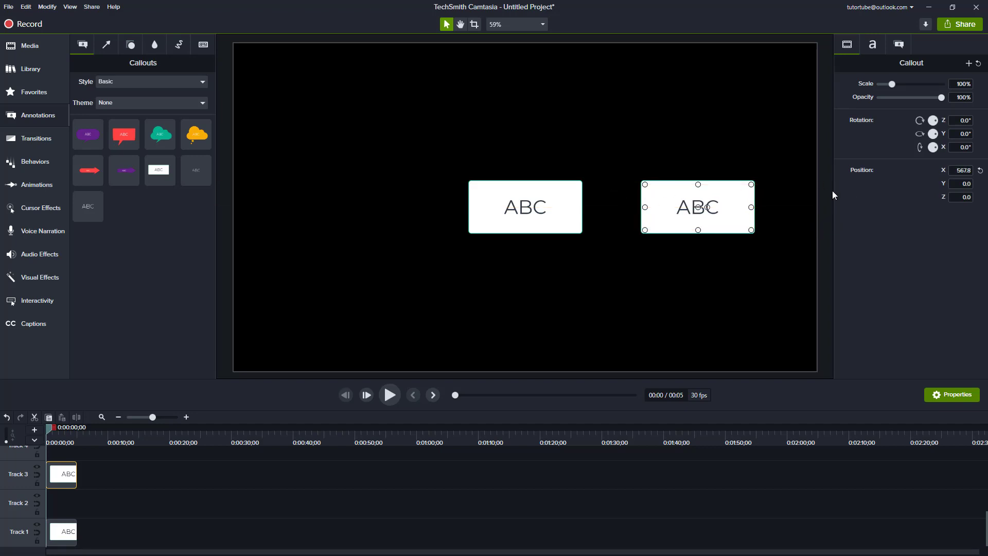
click(712, 202)
drag(726, 195, 727, 195)
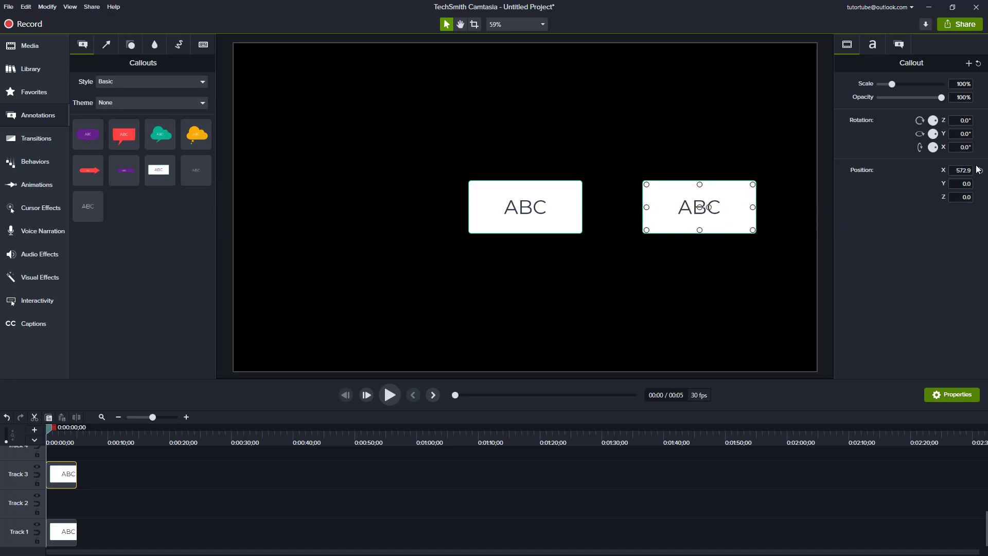
click(960, 171)
click(814, 252)
click(665, 206)
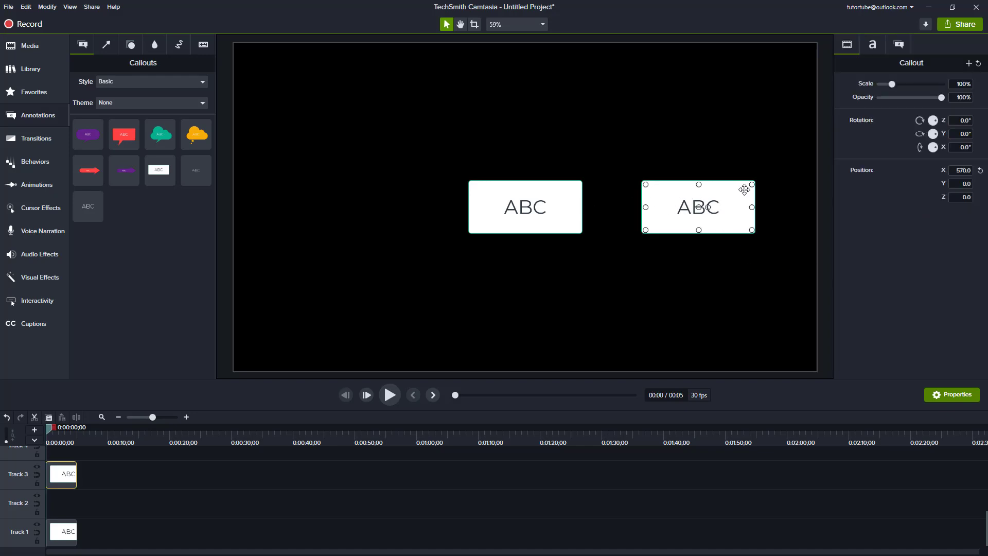
- Add an ABC callout left of centre with Position X -570
drag(159, 169, 347, 208)
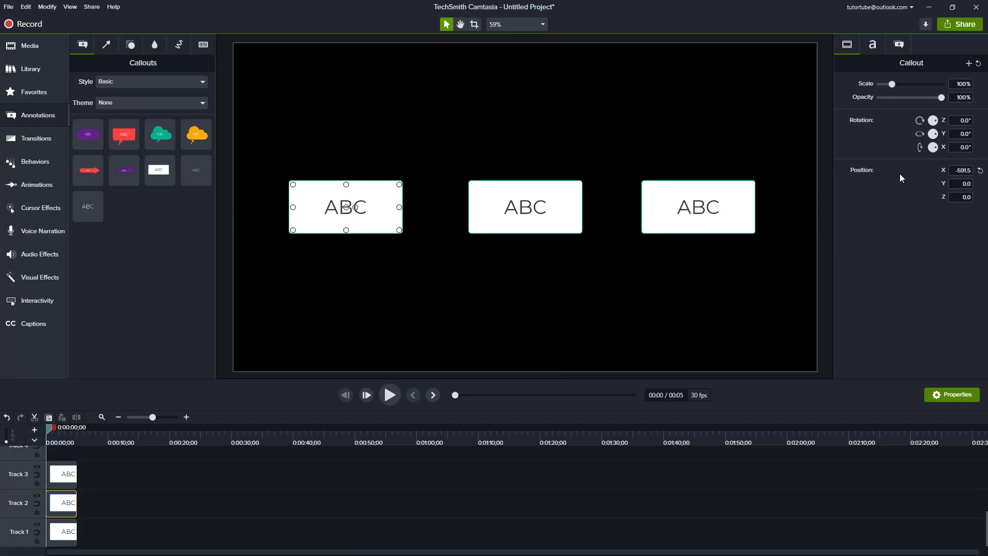
click(961, 170)
text(-570)
key(Return)
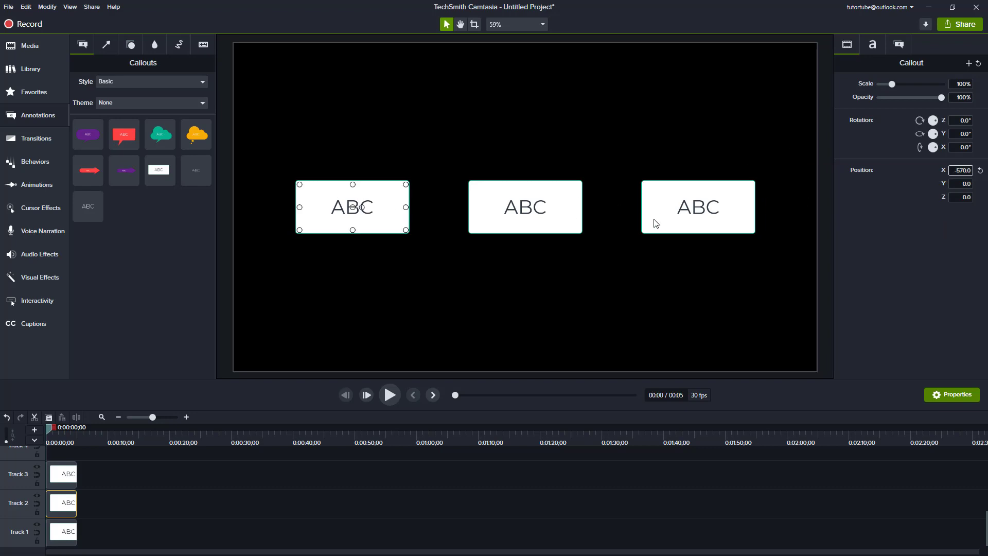
- Add an ABC callout below centre with Position Y -285
drag(159, 170, 533, 301)
click(960, 184)
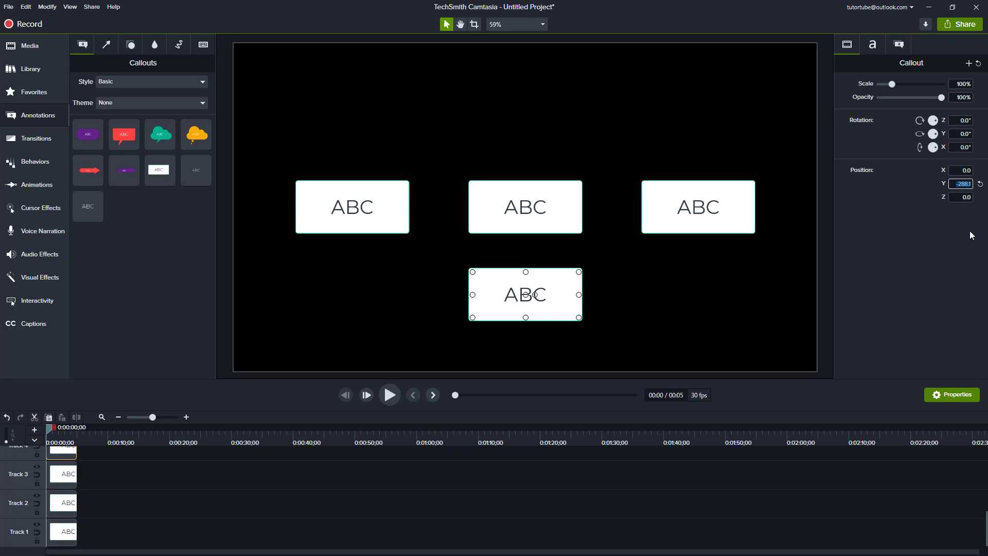
key(BackSpace)
text(-)
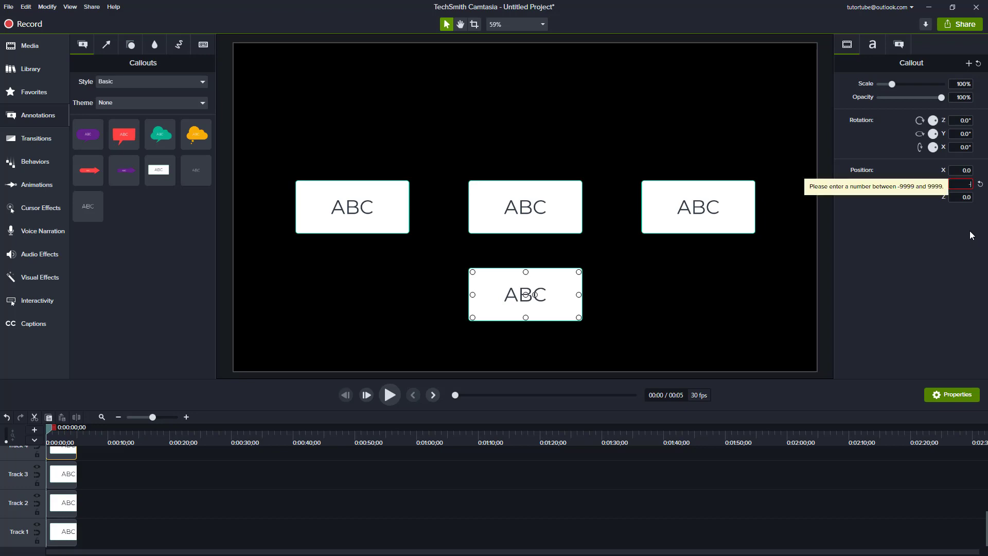
text(285)
key(Return)
- Add an ABC callout at top centre with Position Y 285
drag(235, 194, 529, 103)
click(956, 184)
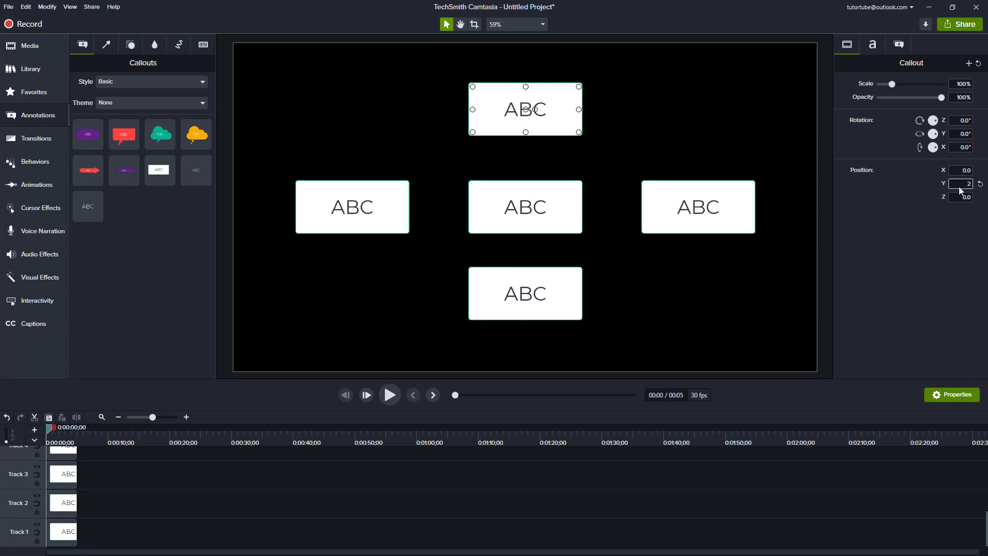
key(Return)
drag(553, 117, 554, 121)
click(960, 184)
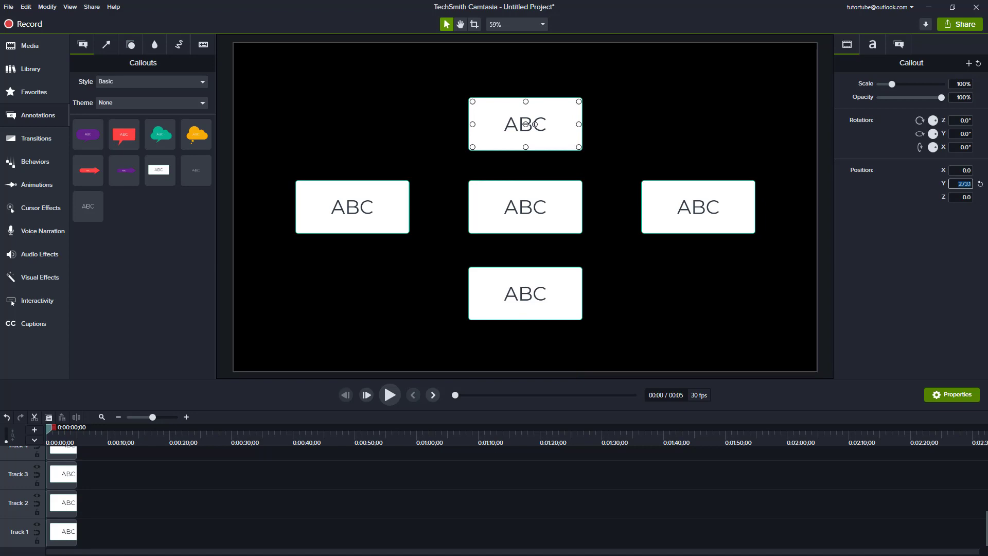
text(285)
key(Return)
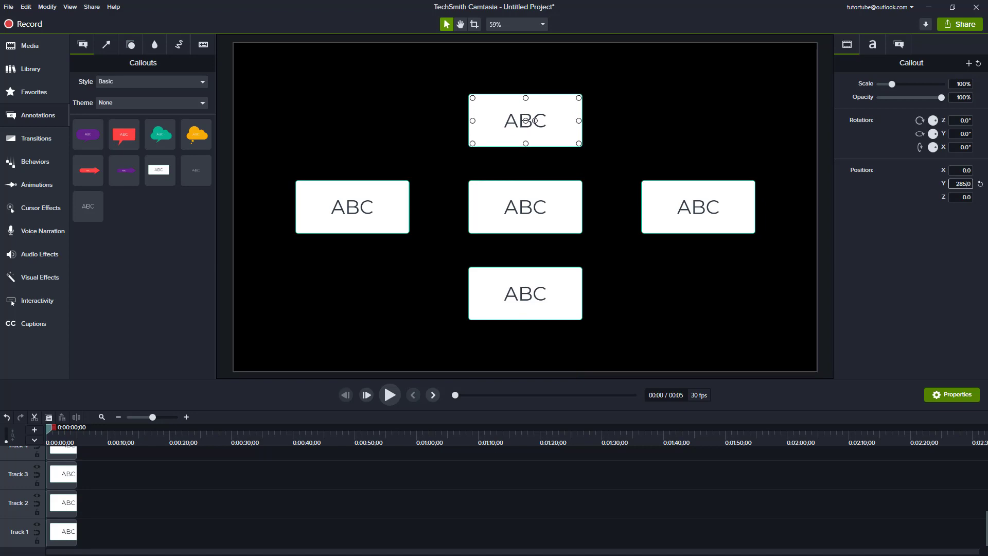
- Add ABC callouts in the four corners to complete the 3×3 grid
drag(159, 170, 355, 124)
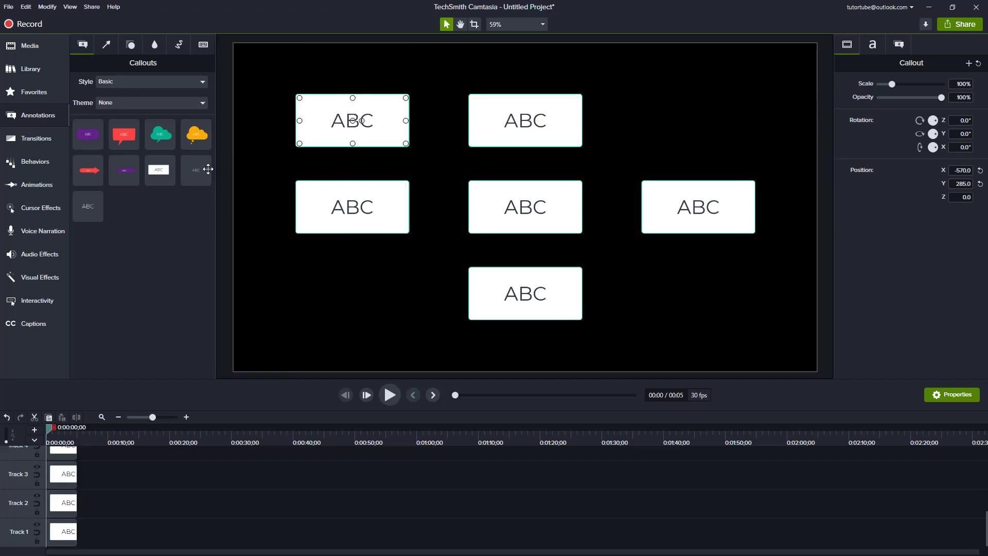
drag(159, 170, 705, 128)
drag(159, 170, 674, 314)
drag(694, 297, 701, 298)
- Group all nine callouts, scale the group to 117.9%, and centre it on the canvas
drag(244, 65, 873, 400)
right_click(747, 216)
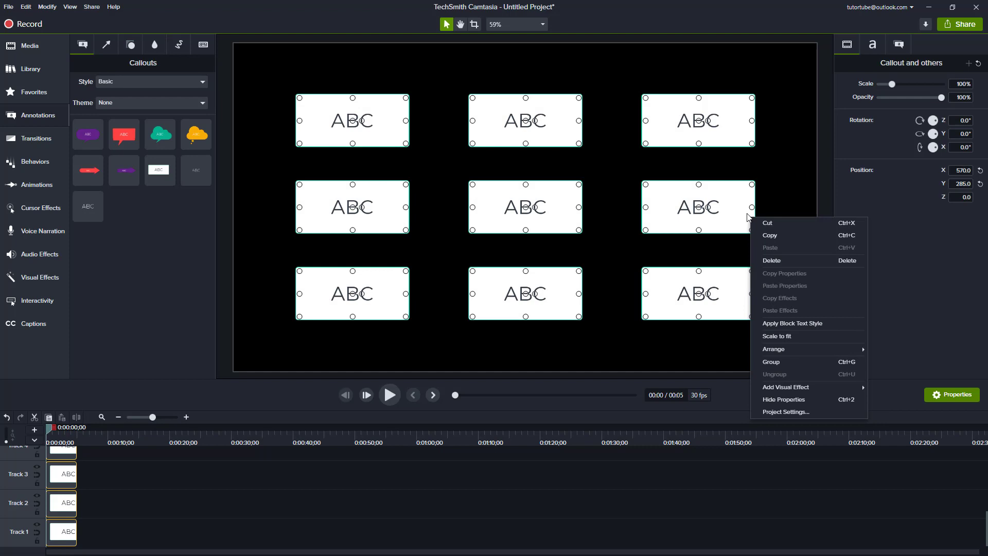
click(771, 362)
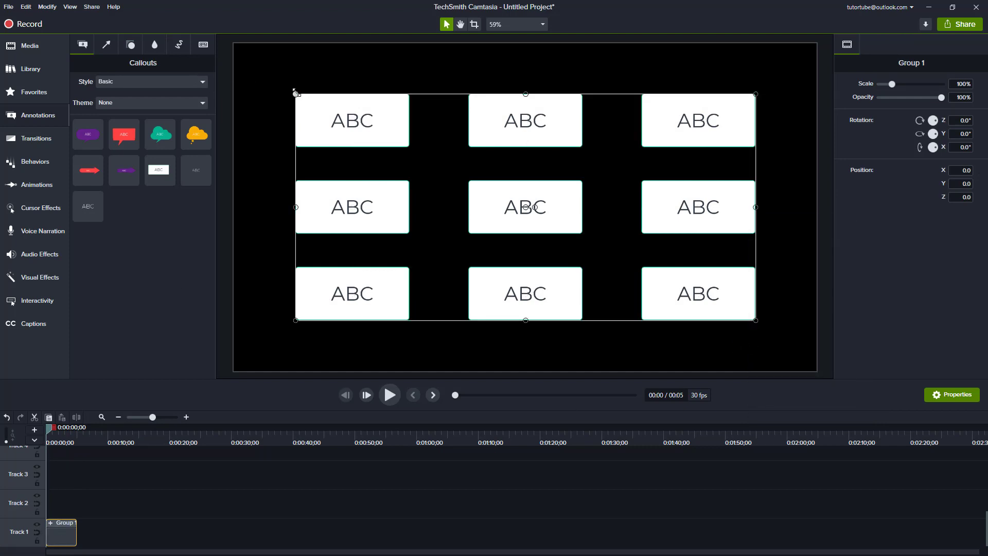
drag(297, 94, 259, 62)
drag(761, 325, 772, 334)
drag(551, 213, 574, 223)
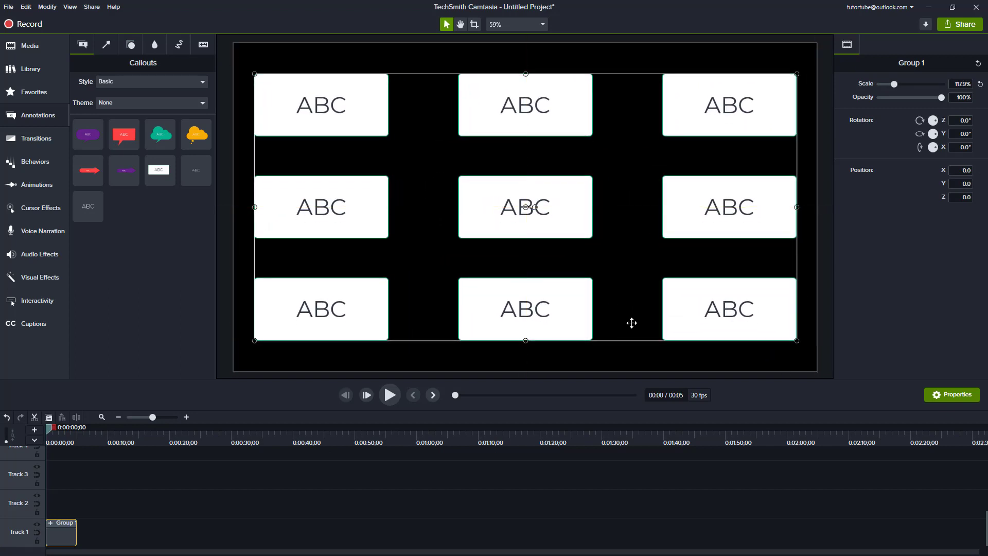
click(739, 63)
- Ungroup the grid group clip back into separate callouts
click(556, 227)
right_click(62, 525)
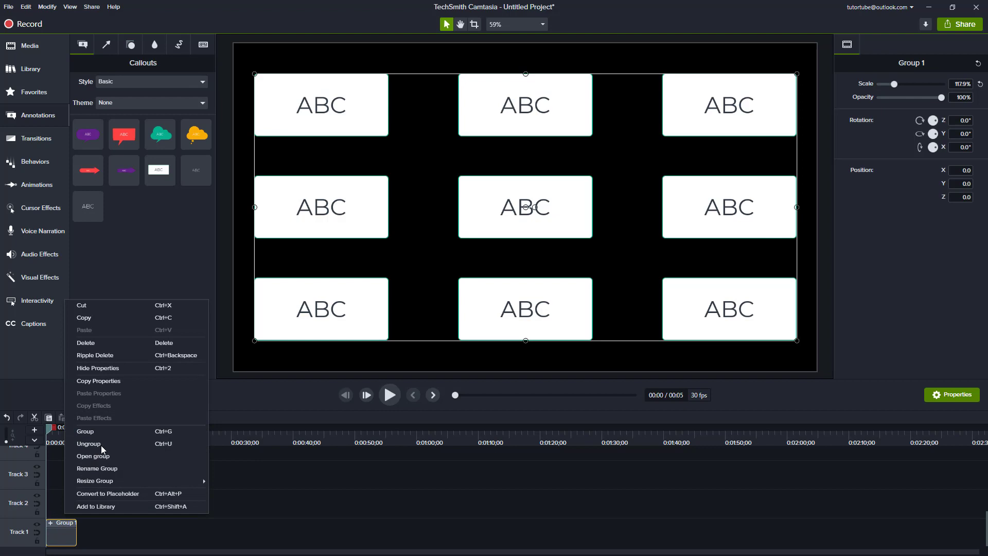
click(85, 445)
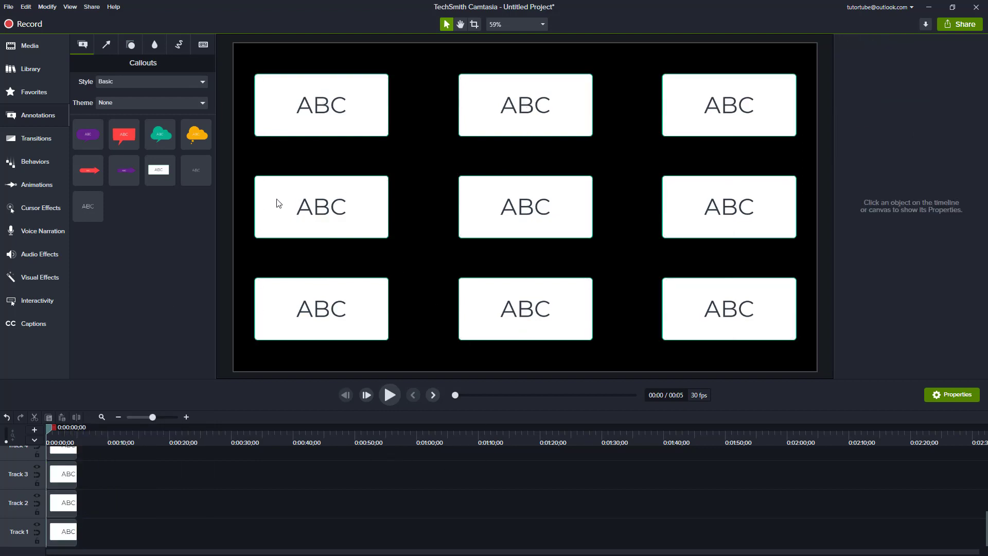
- Place a red arrow callout over the left column, then copy and paste it
drag(89, 170, 324, 135)
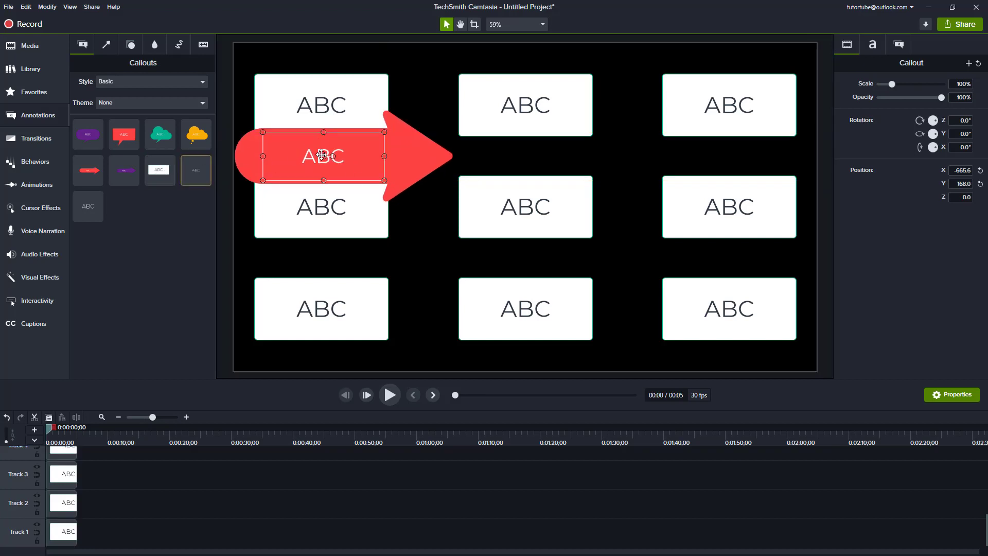
right_click(368, 149)
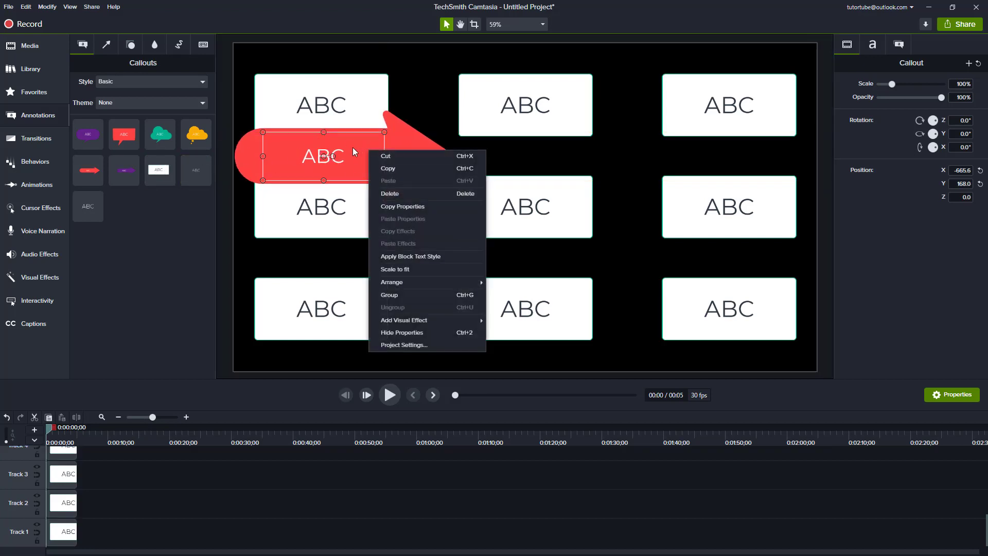
click(383, 170)
key(ctrl+v)
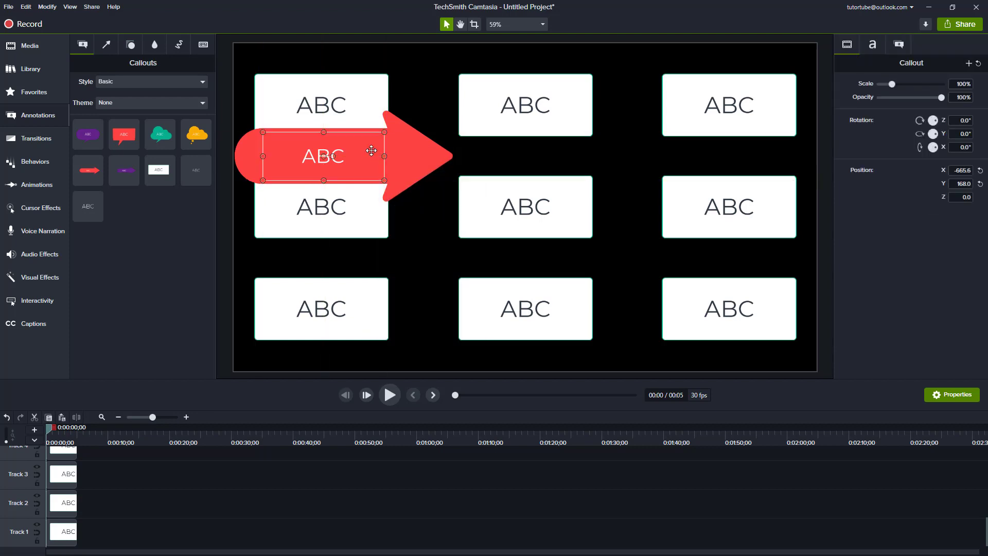
- Move the pasted arrow down between the middle and bottom rows on the left
scroll(104, 489, up, 5)
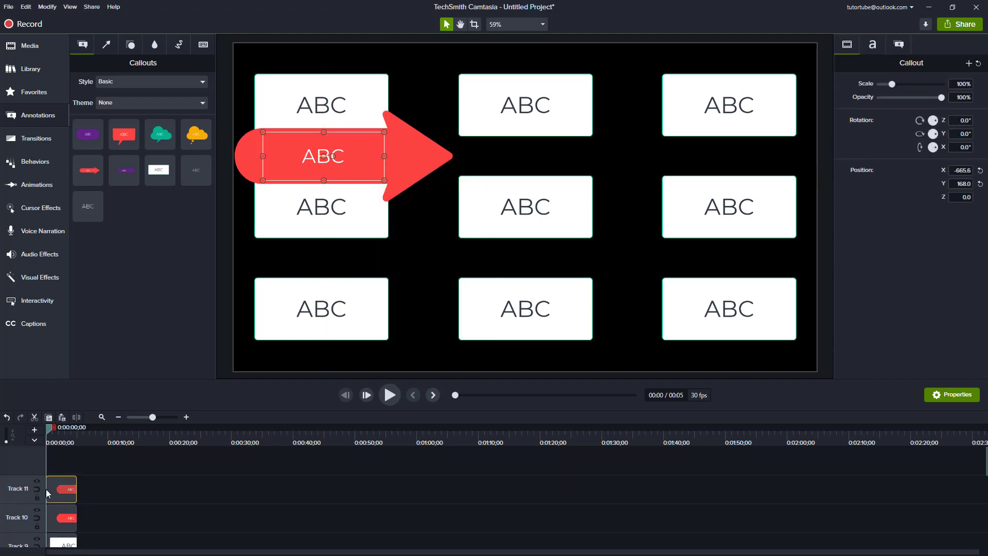
click(392, 219)
click(345, 156)
drag(346, 156, 346, 263)
- Paste another arrow, rotate it to -180° over the right column, and paste a copy below
click(385, 153)
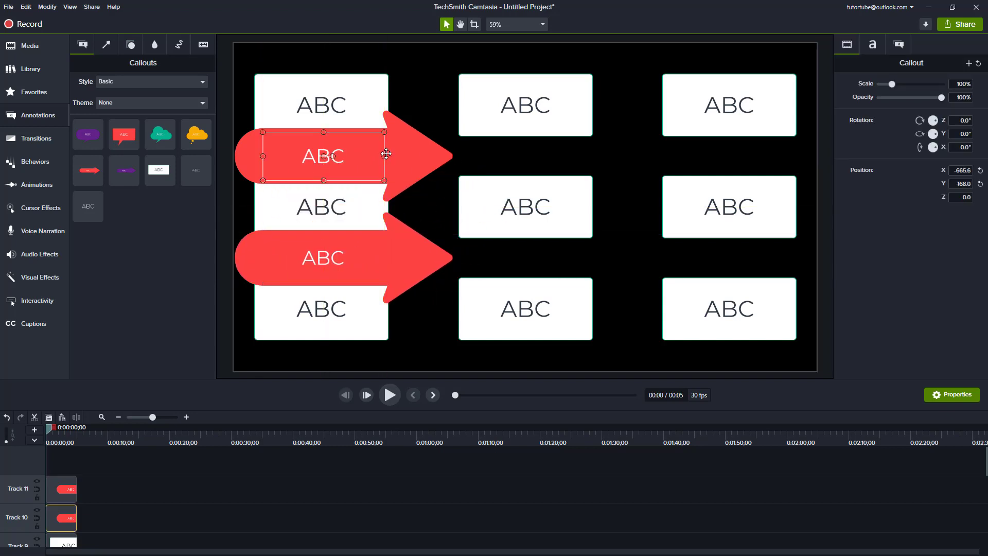
key(ctrl+v)
drag(399, 176, 705, 199)
drag(657, 167, 621, 166)
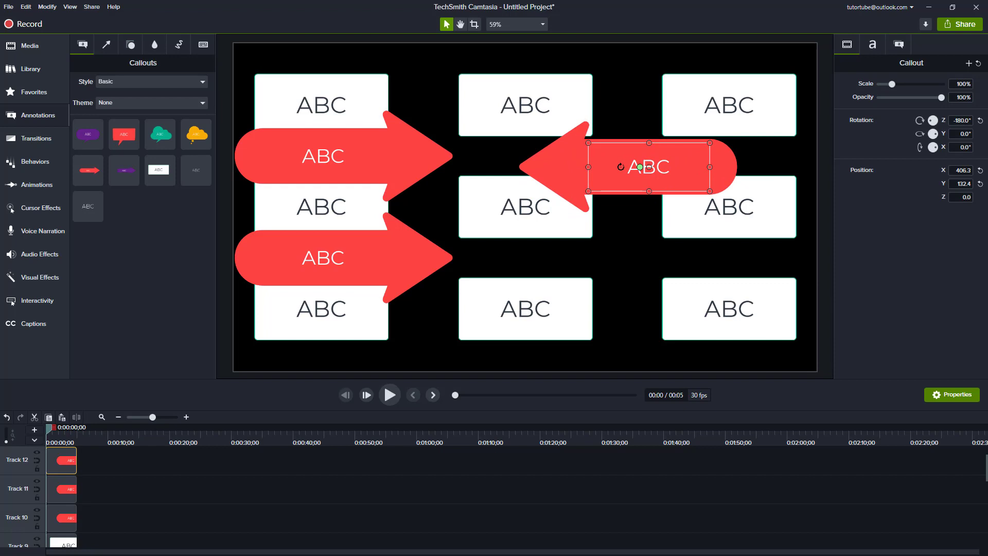
drag(684, 176, 754, 271)
key(ctrl+v)
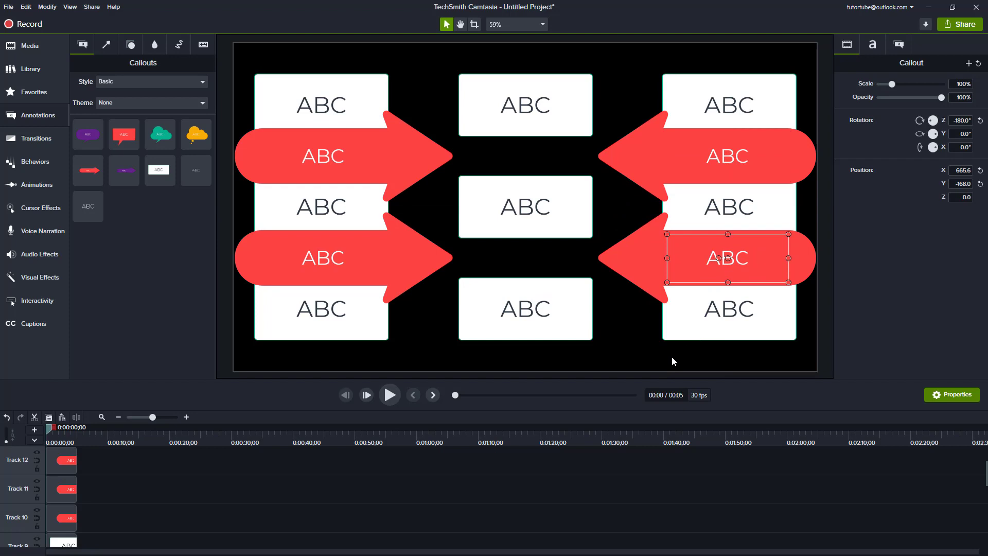
click(577, 216)
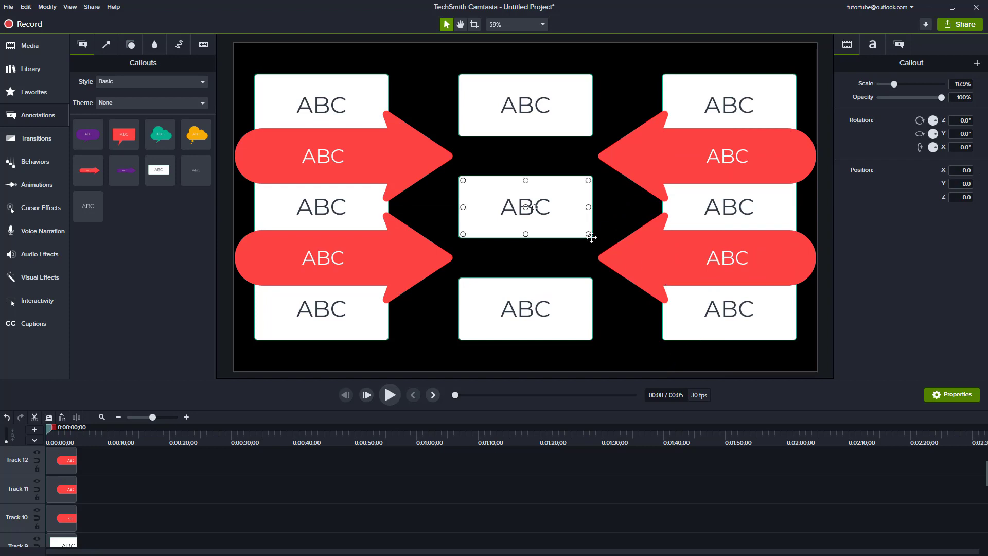
- Enlarge the centre ABC box in two passes, snapping it back to canvas centre (0,0) each time
drag(588, 233, 638, 260)
drag(590, 215, 565, 203)
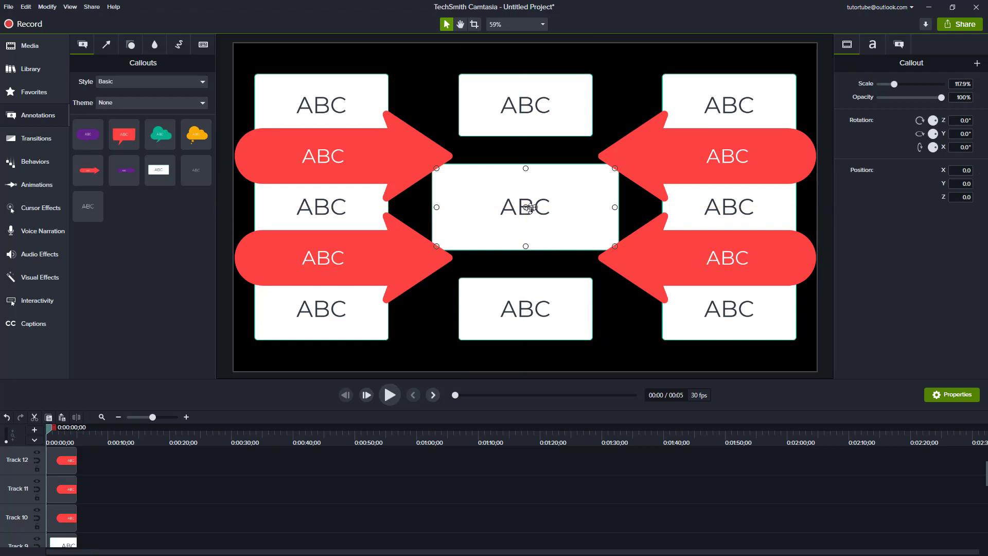
drag(436, 168, 393, 140)
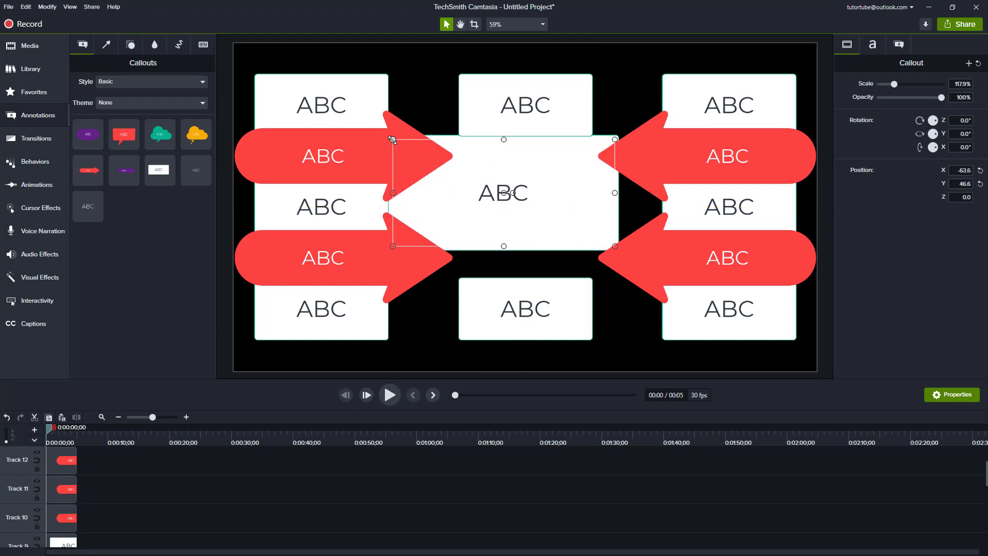
drag(546, 208, 568, 223)
click(627, 327)
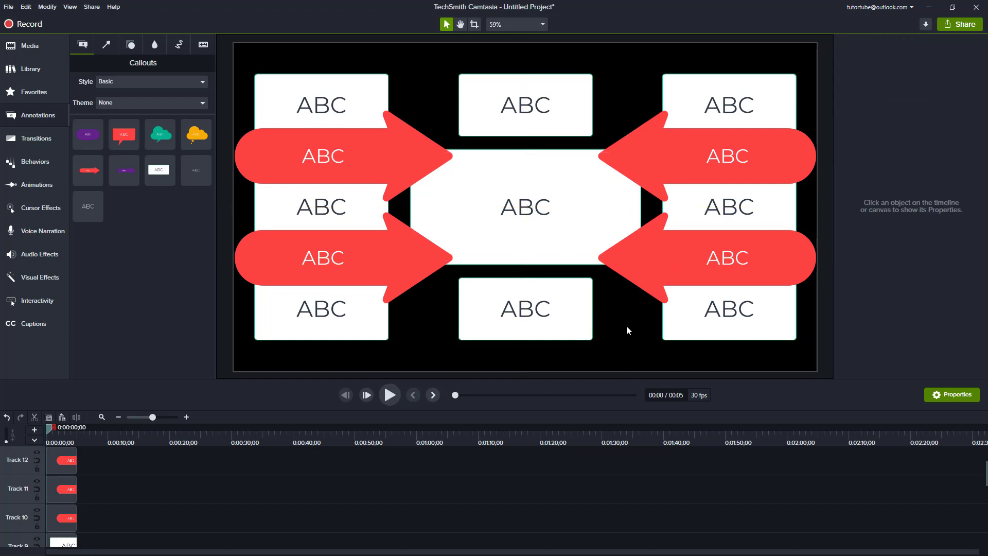